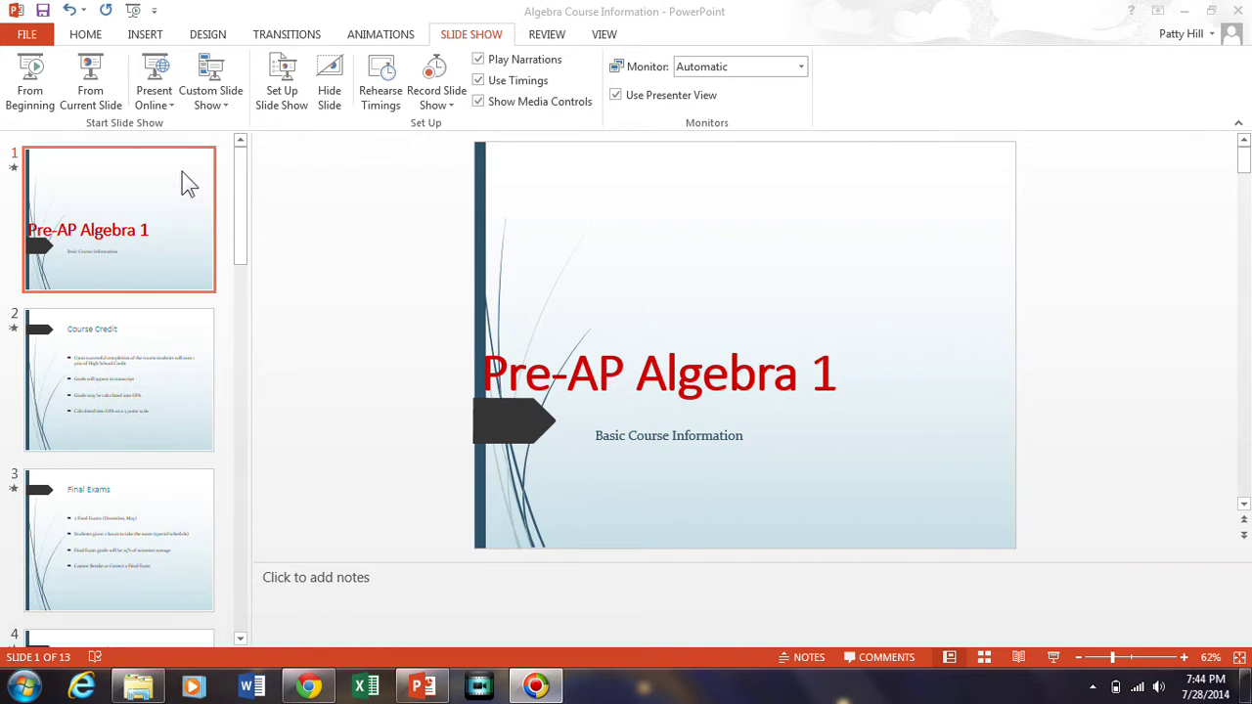
# Step: Start recording the slide show from the beginning, keeping both slide timings and narrations selected
pyautogui.click(86, 37)
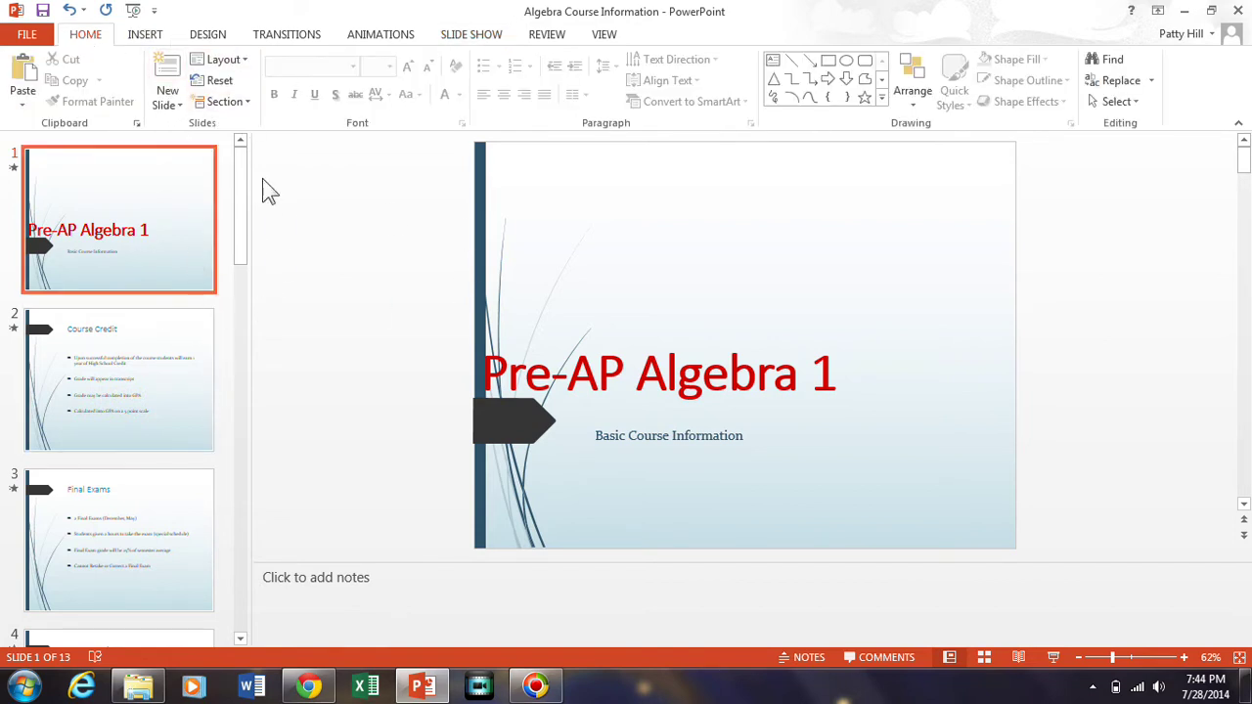
pyautogui.click(475, 37)
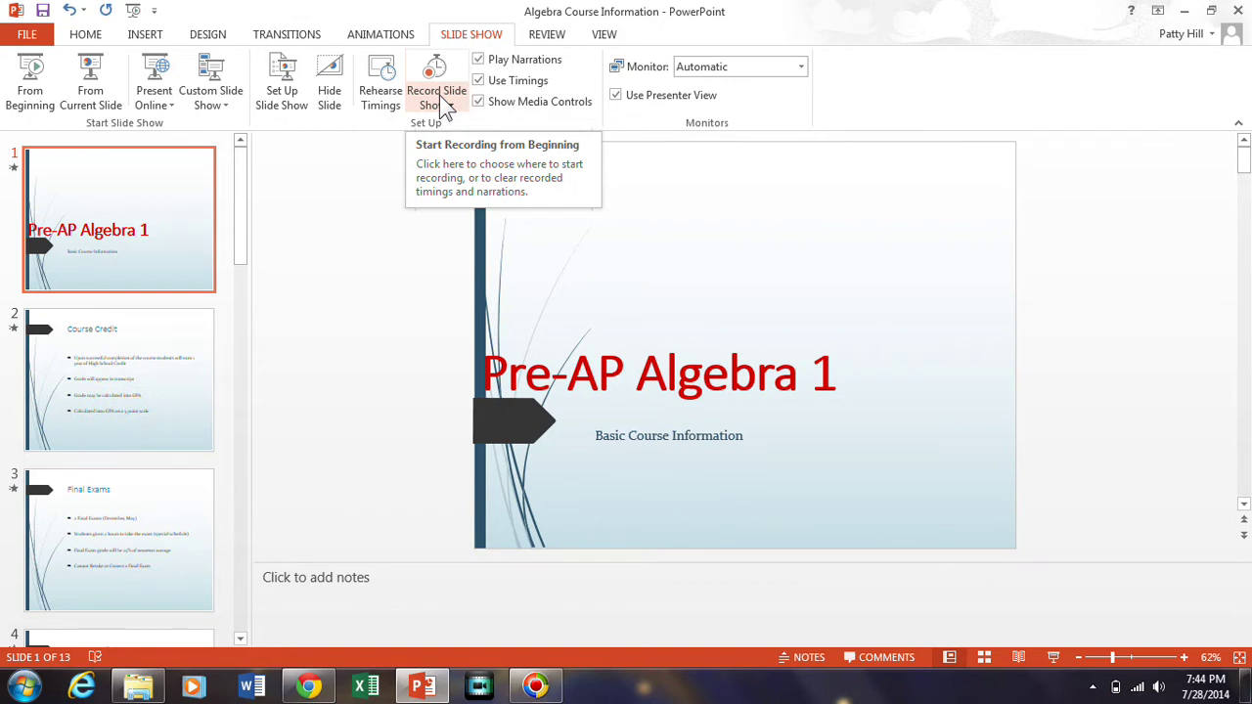
pyautogui.click(445, 105)
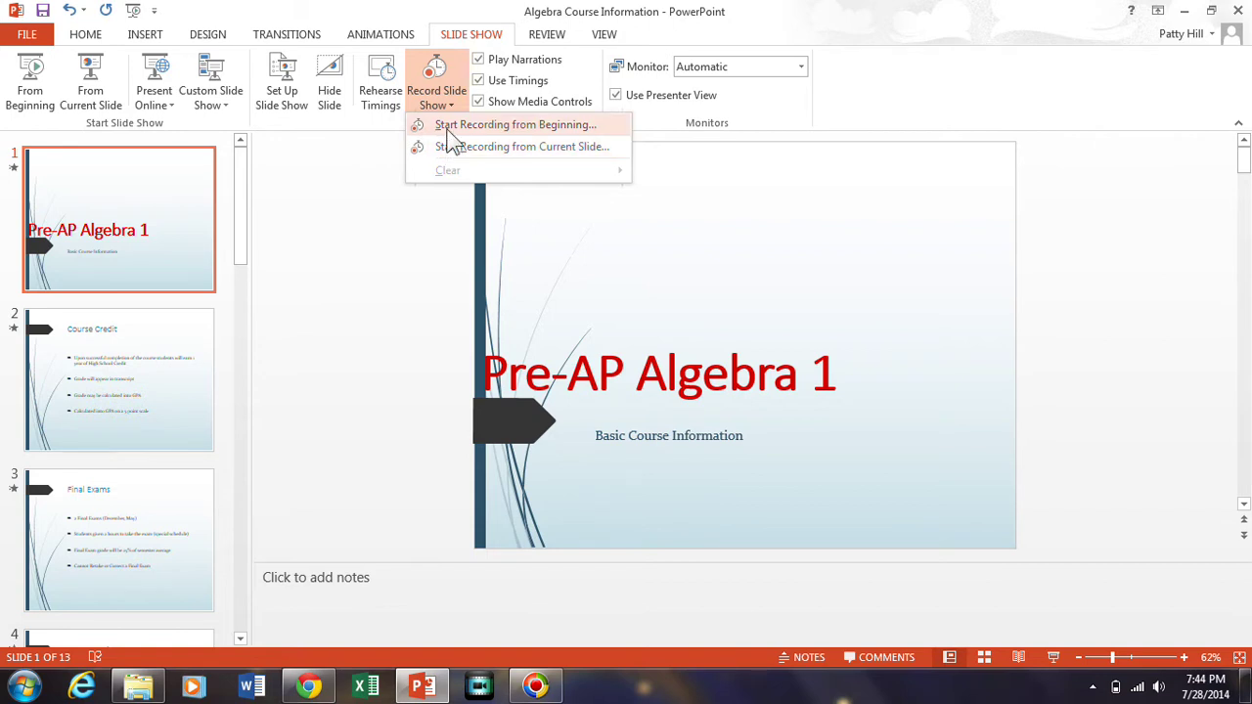
pyautogui.click(448, 129)
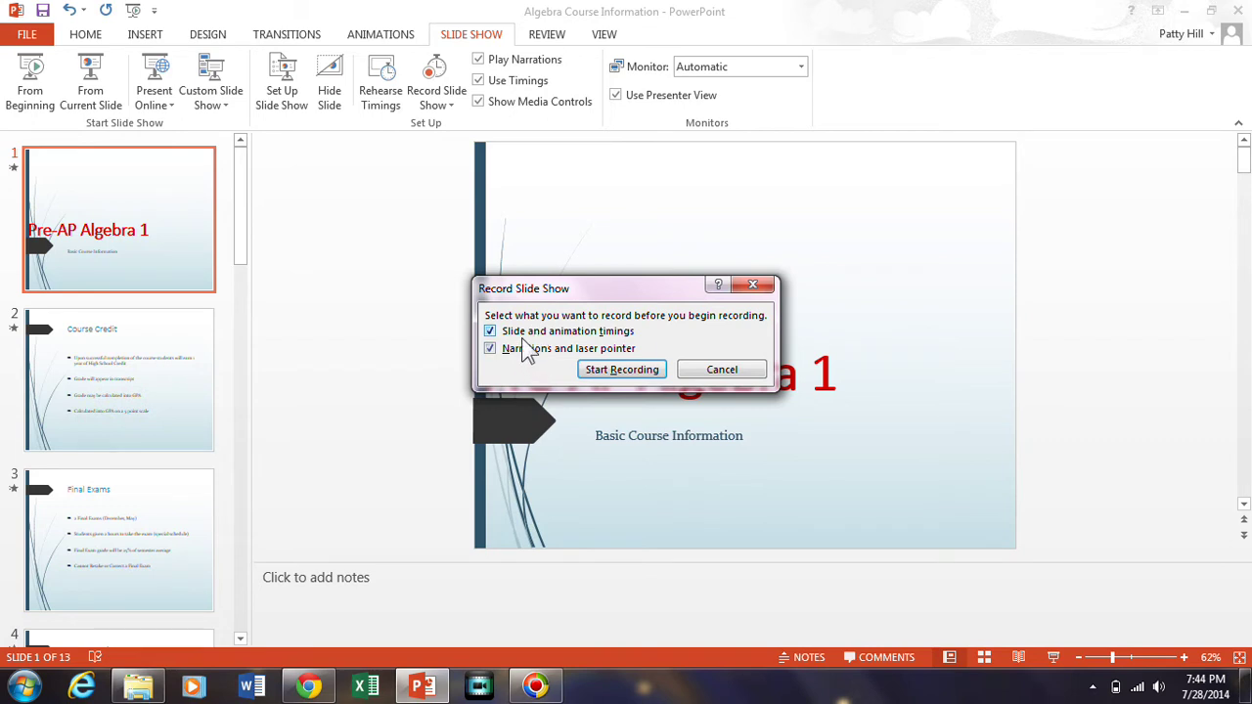
pyautogui.click(534, 335)
pyautogui.click(490, 332)
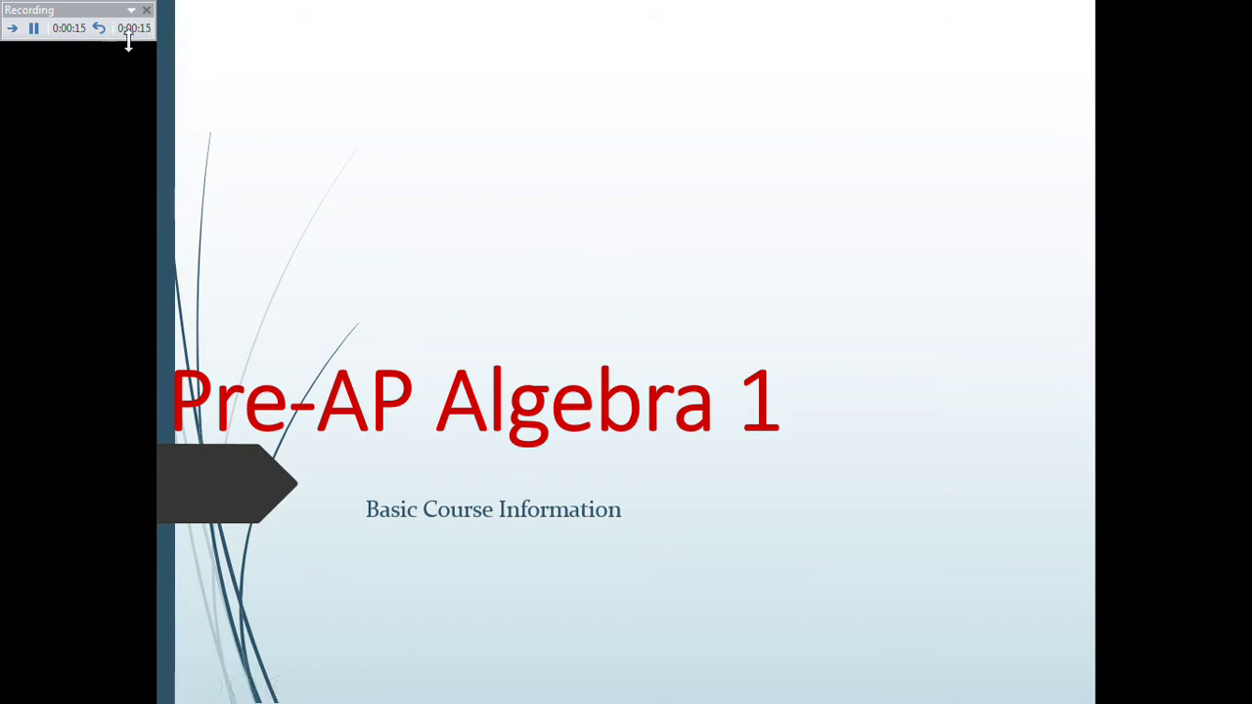
# Step: Narrate the title slide and advance the recording to the Course Credit slide
pyautogui.click(136, 49)
pyautogui.click(103, 80)
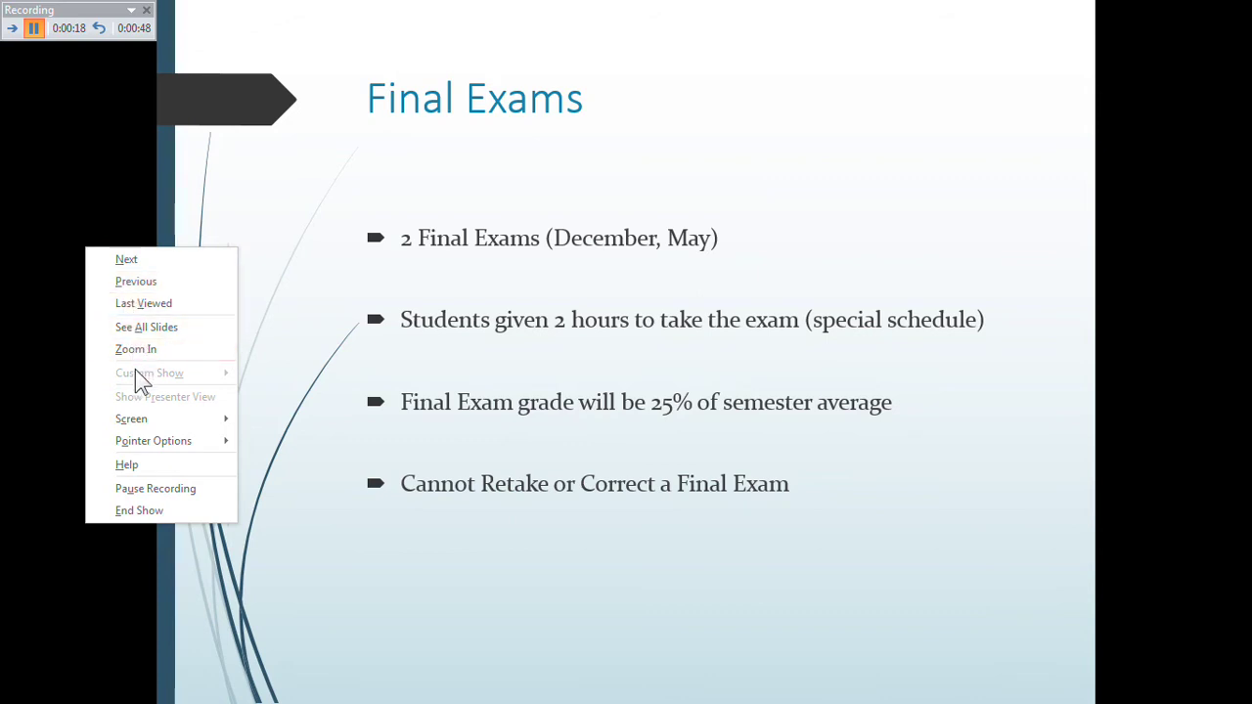
# Step: Narrate the Final Exams slide and advance the recording to the Grading slide
pyautogui.moveTo(152, 446)
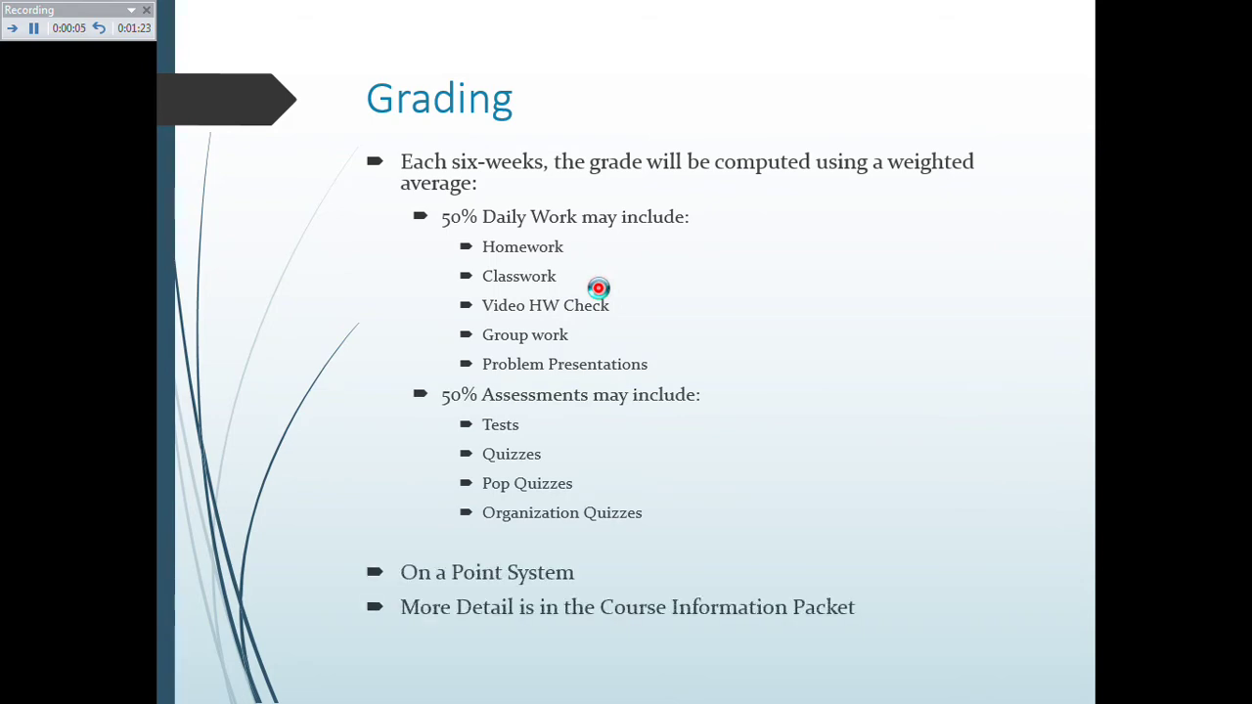
pyautogui.press('Right')
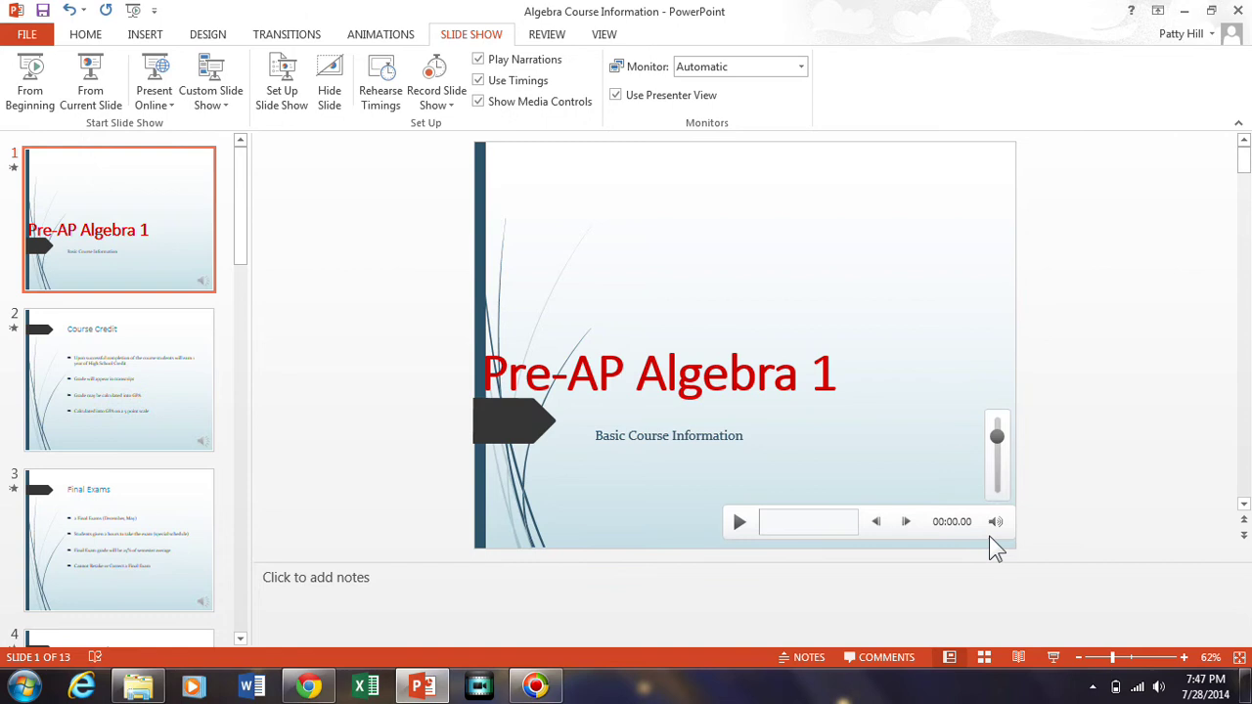
pyautogui.moveTo(974, 506)
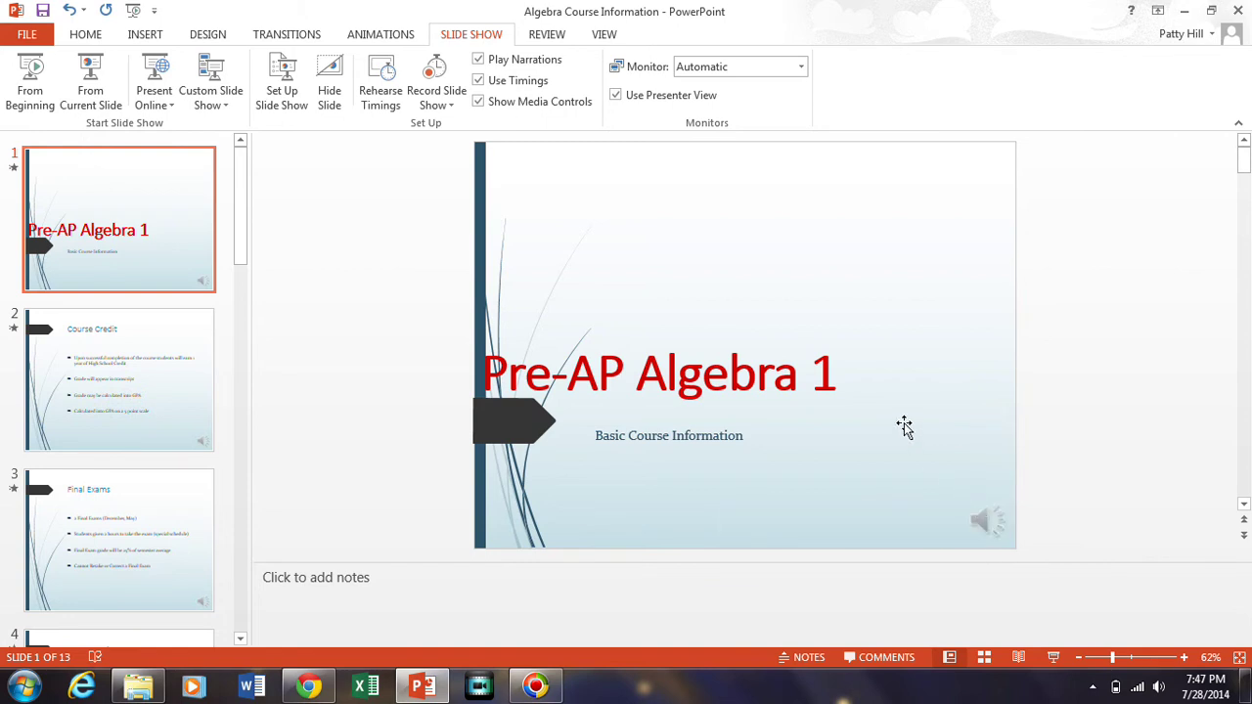
pyautogui.click(985, 529)
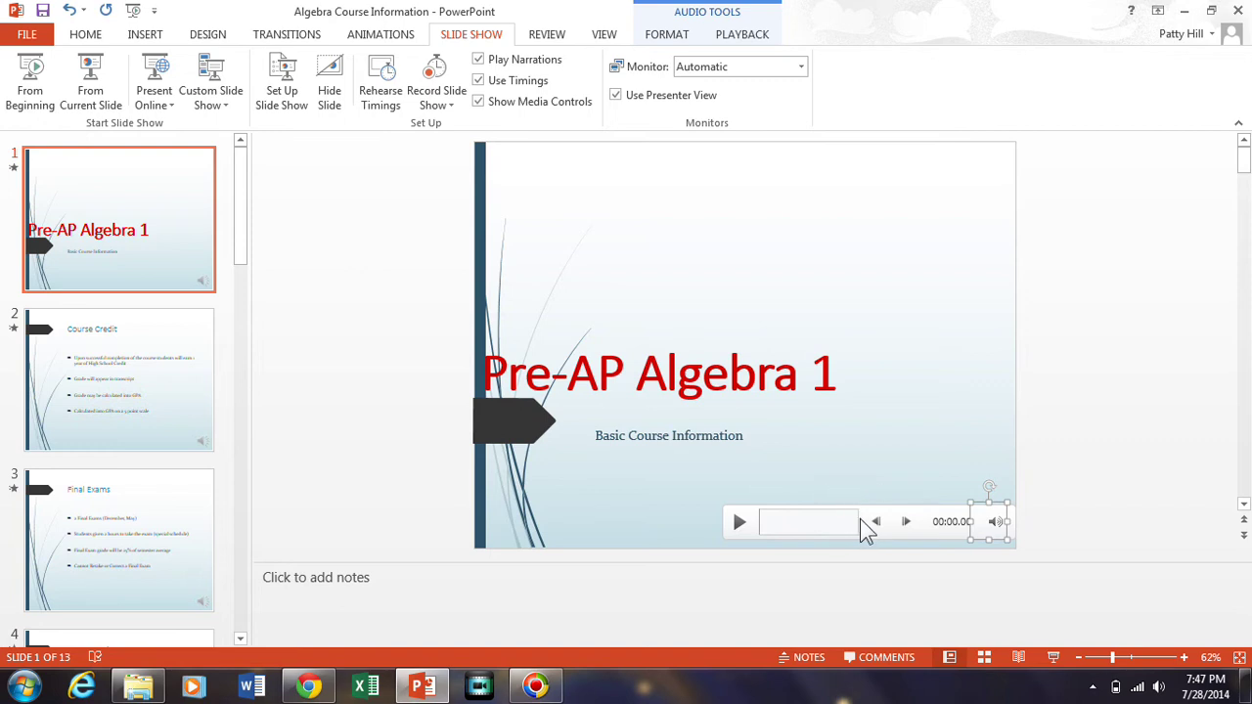
pyautogui.click(732, 479)
pyautogui.moveTo(245, 222); pyautogui.dragTo(244, 470)
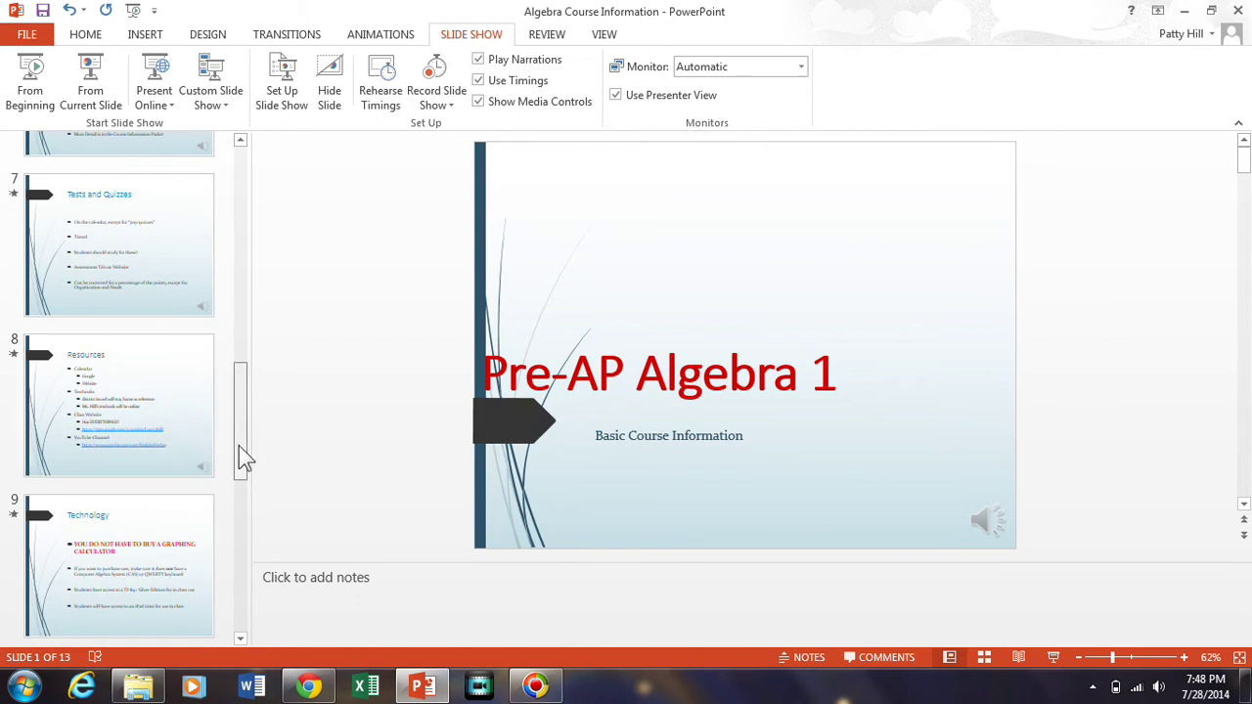
pyautogui.moveTo(243, 458); pyautogui.dragTo(234, 480)
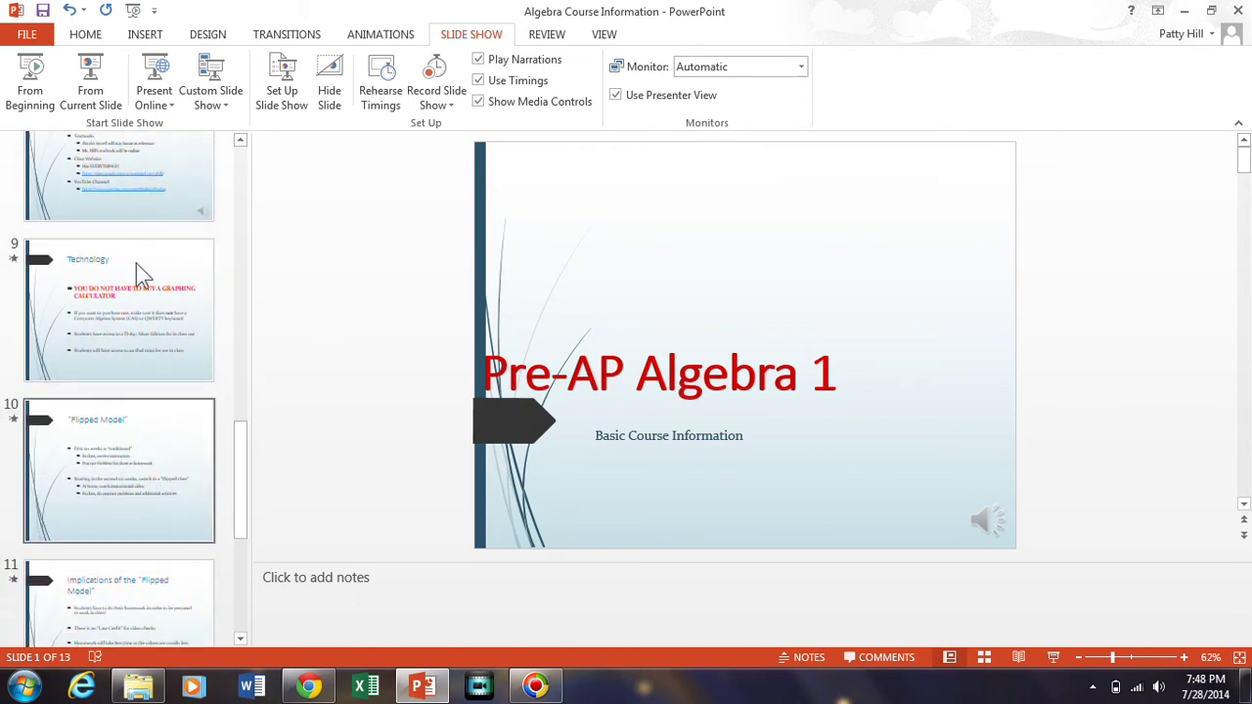
# Step: Re-record narration from slide 9, Technology, through slide 13, Supplies and Organization
pyautogui.click(121, 328)
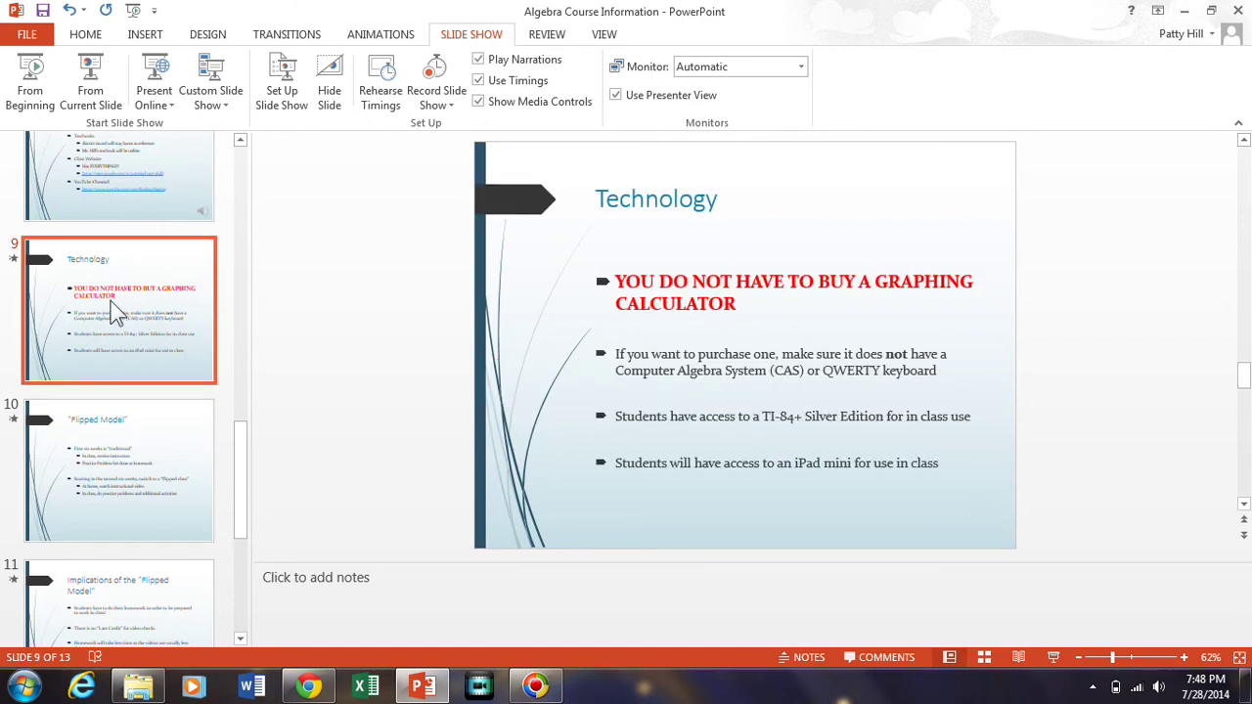
pyautogui.click(450, 106)
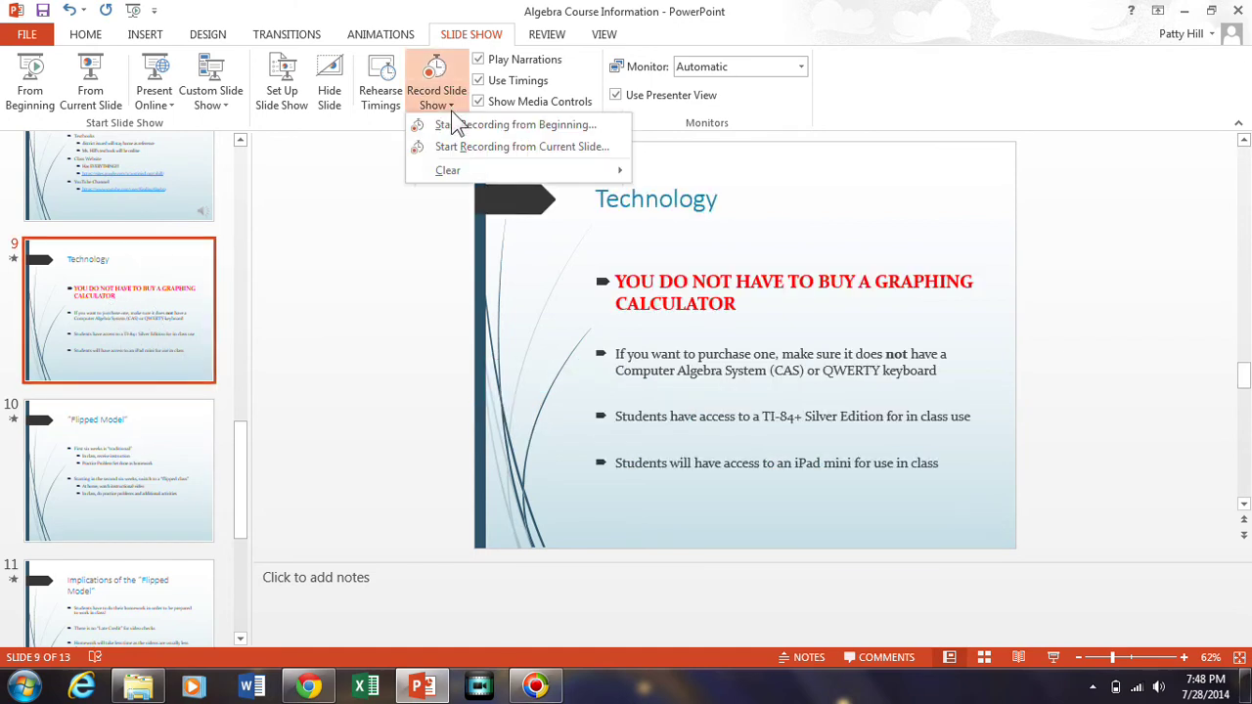
pyautogui.click(456, 145)
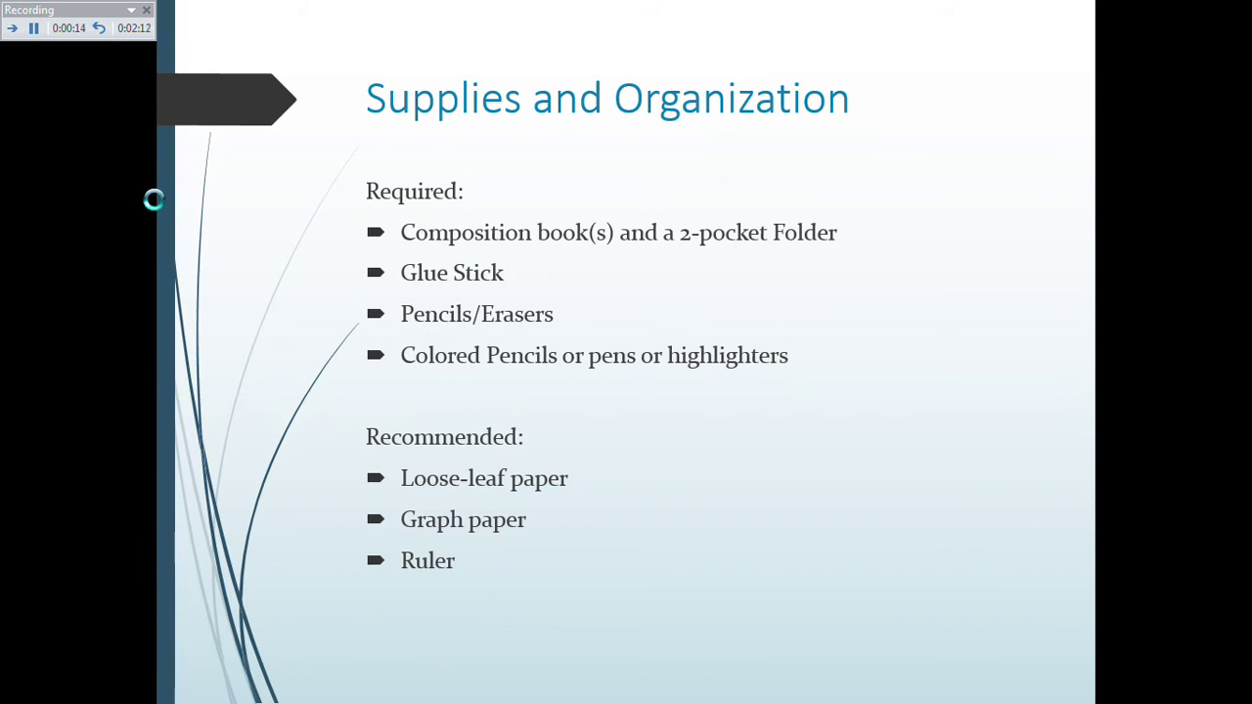
pyautogui.press('Escape')
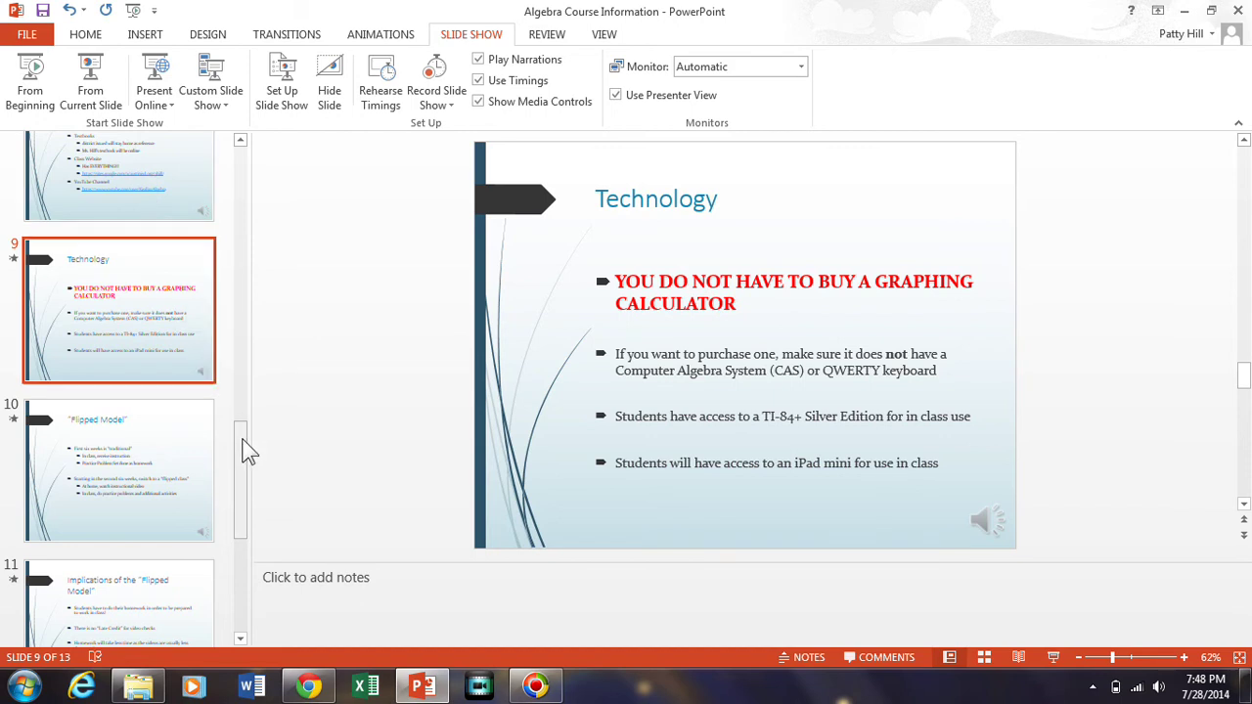
# Step: Check the slide thumbnails 11–13 and the Technology slide's new narration audio clip
pyautogui.moveTo(247, 450); pyautogui.dragTo(246, 562)
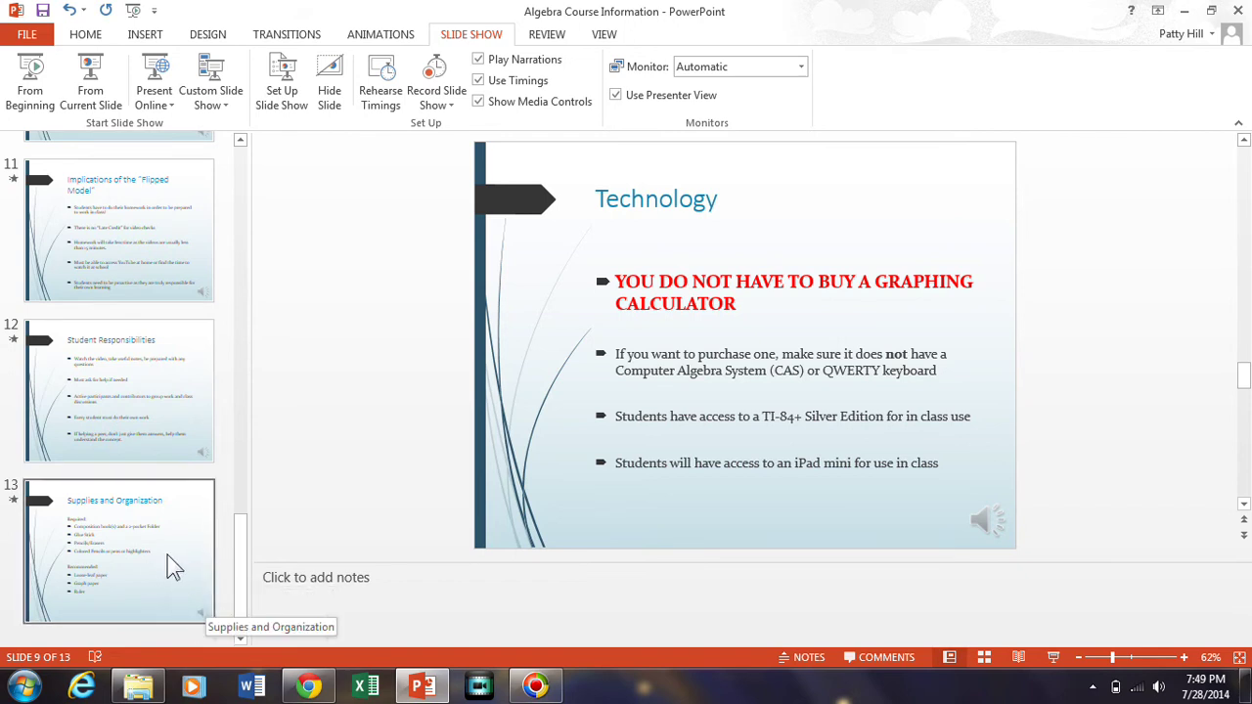
pyautogui.moveTo(994, 518)
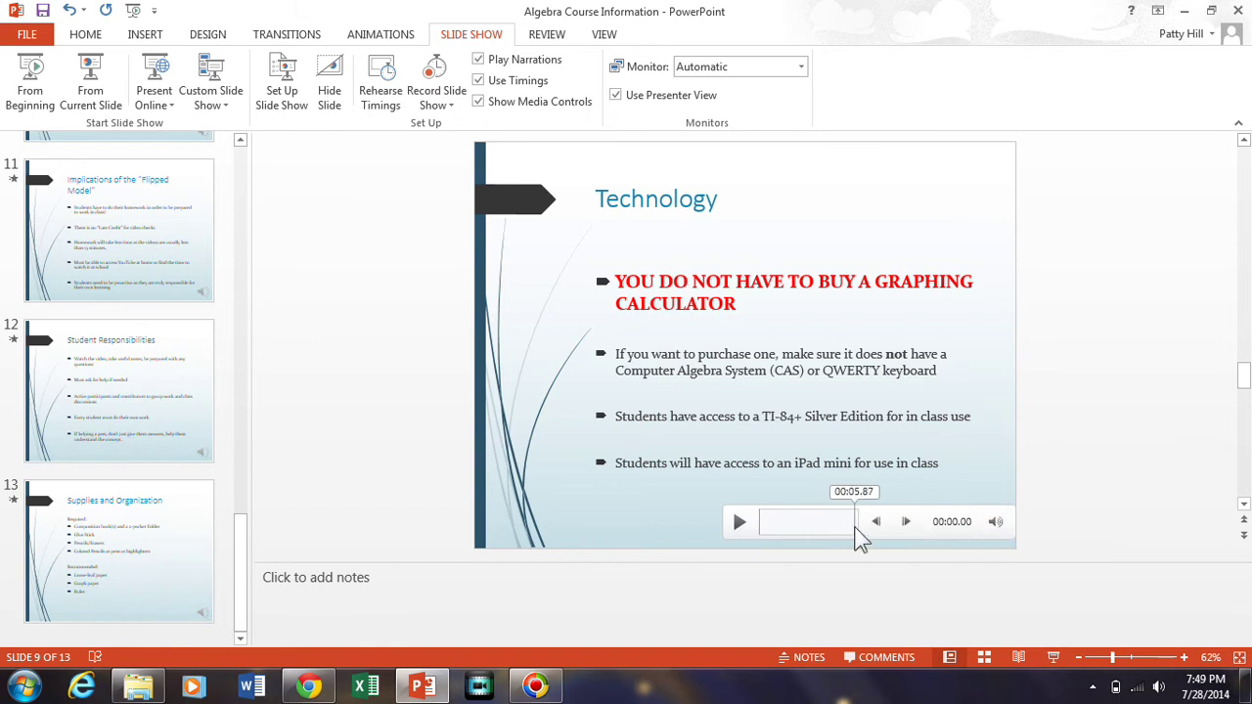
pyautogui.moveTo(247, 543); pyautogui.dragTo(246, 149)
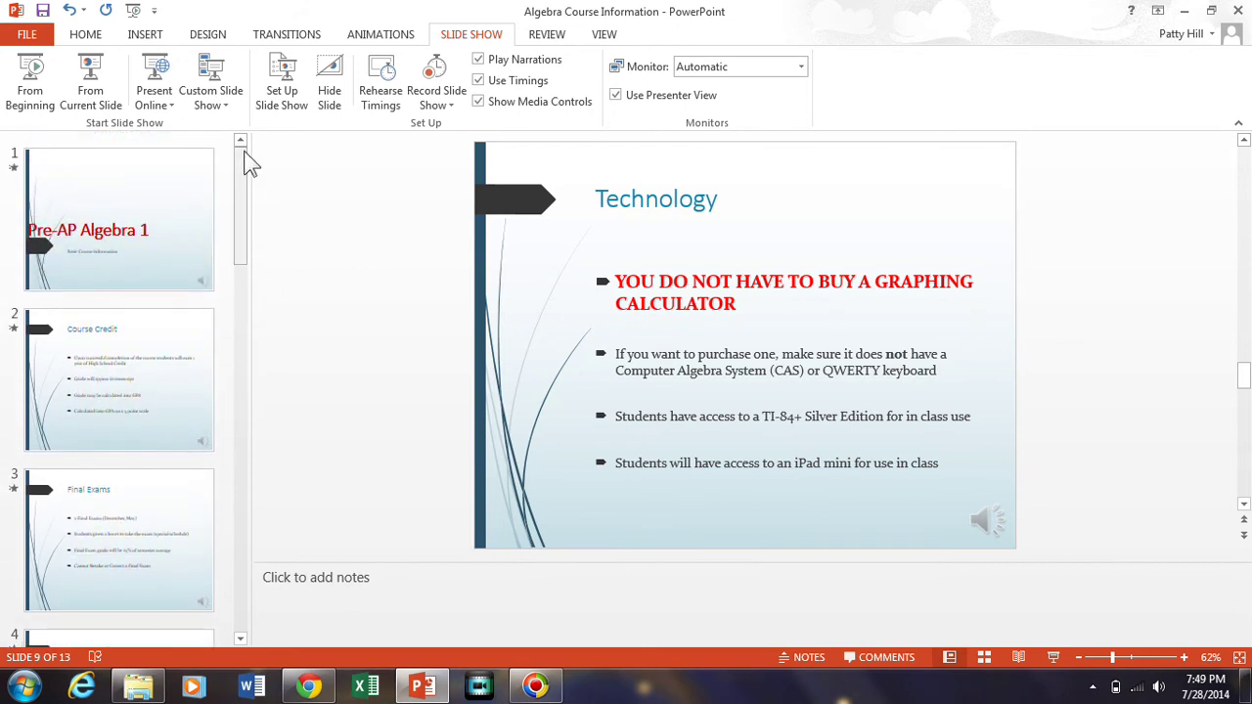
pyautogui.click(451, 108)
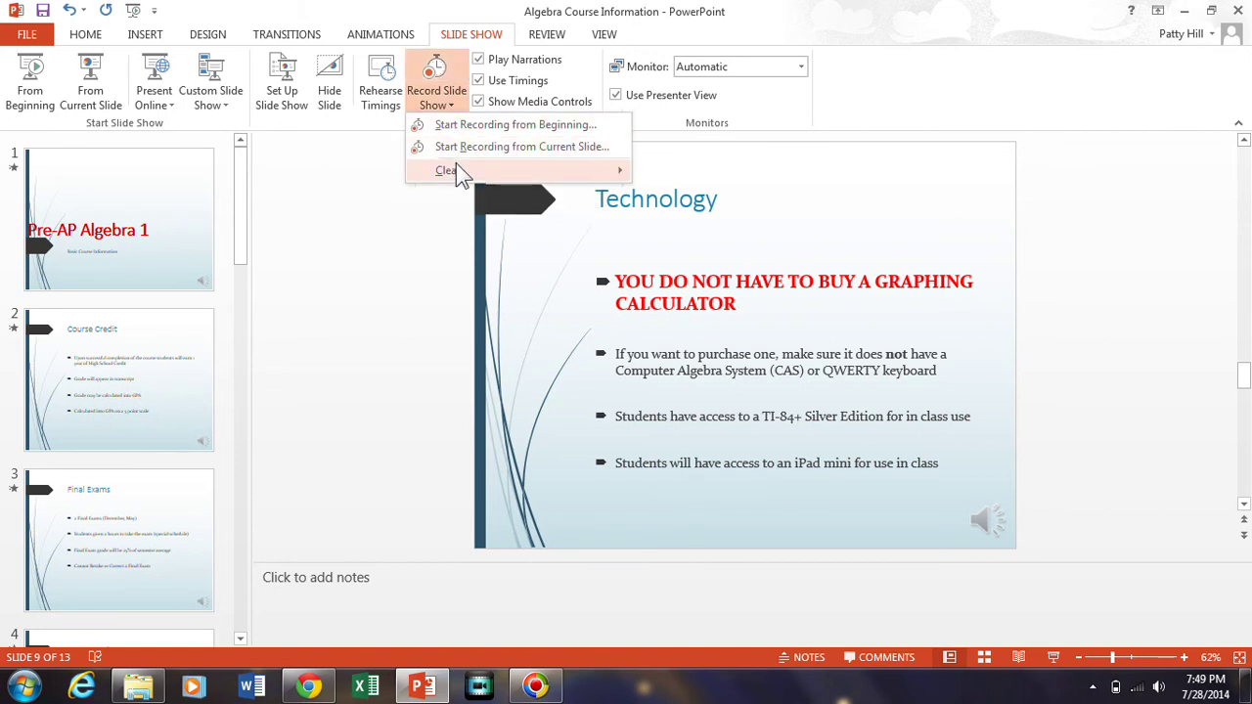
pyautogui.moveTo(456, 163)
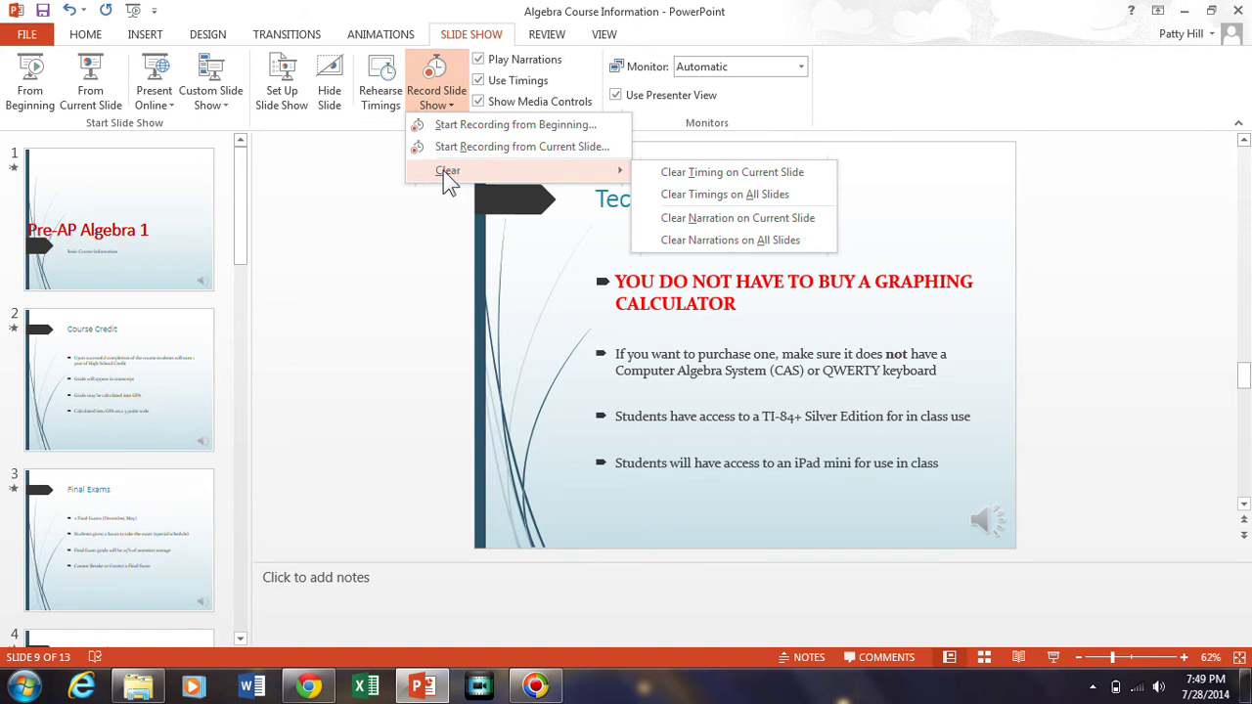
pyautogui.click(389, 306)
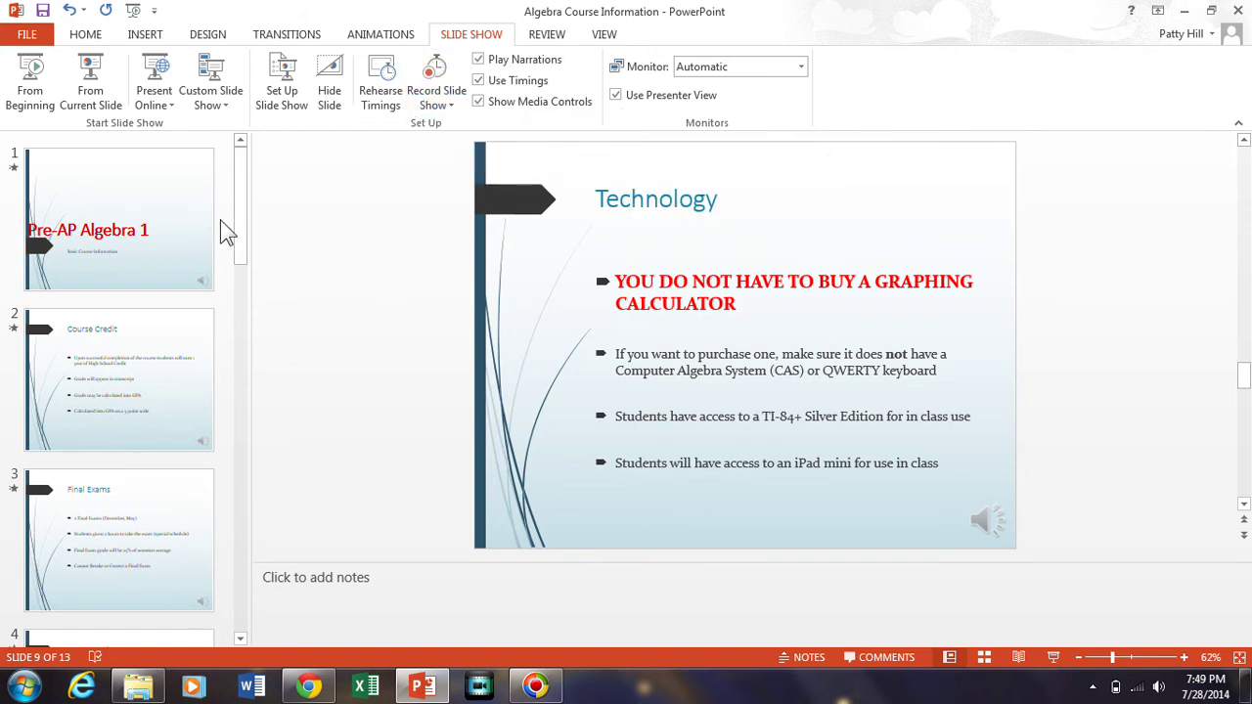
# Step: Play the presentation from the first slide, then bring up the file's Info page
pyautogui.click(34, 88)
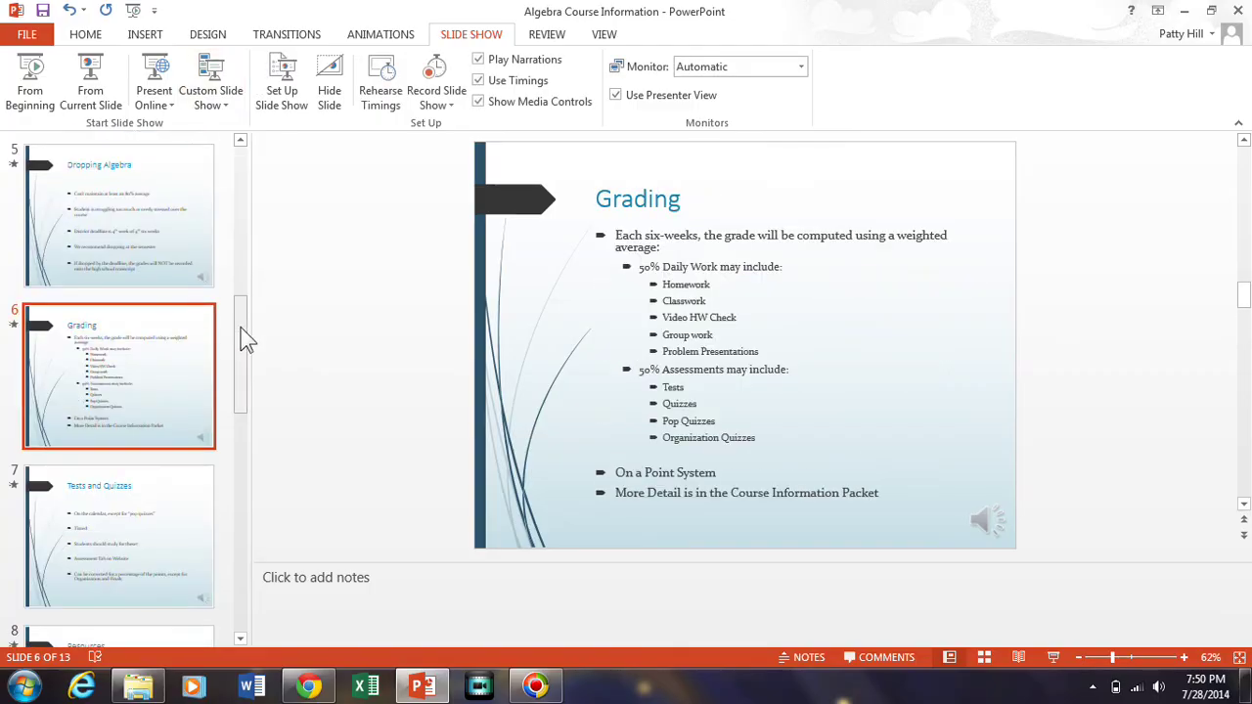
pyautogui.moveTo(237, 312); pyautogui.dragTo(238, 161)
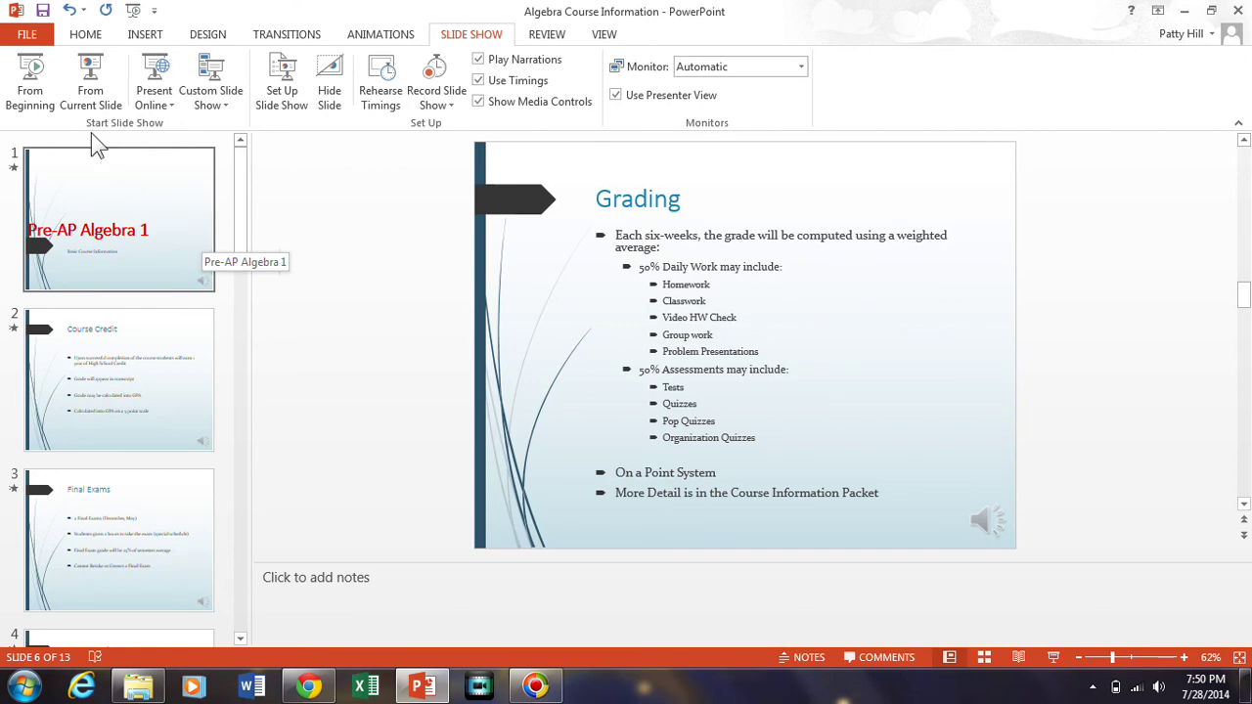
pyautogui.click(32, 35)
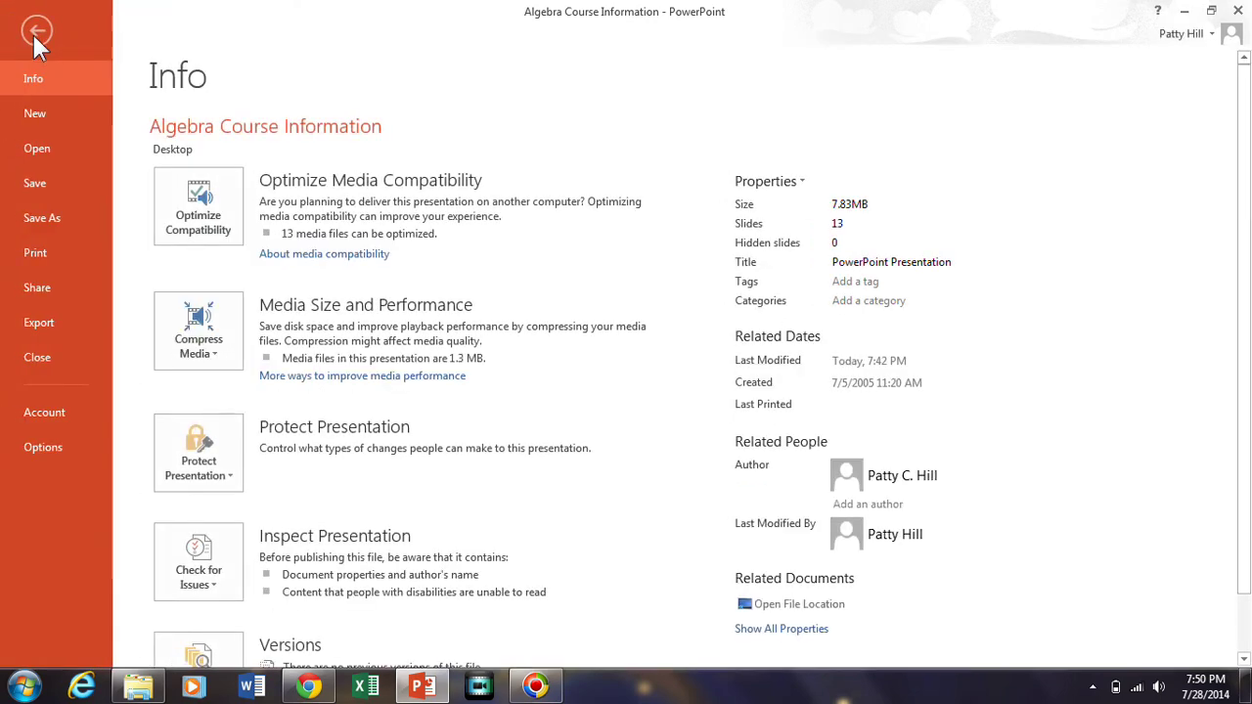
# Step: Choose Export > Create a Video with Internet & DVD quality (640 x 480)
pyautogui.click(42, 313)
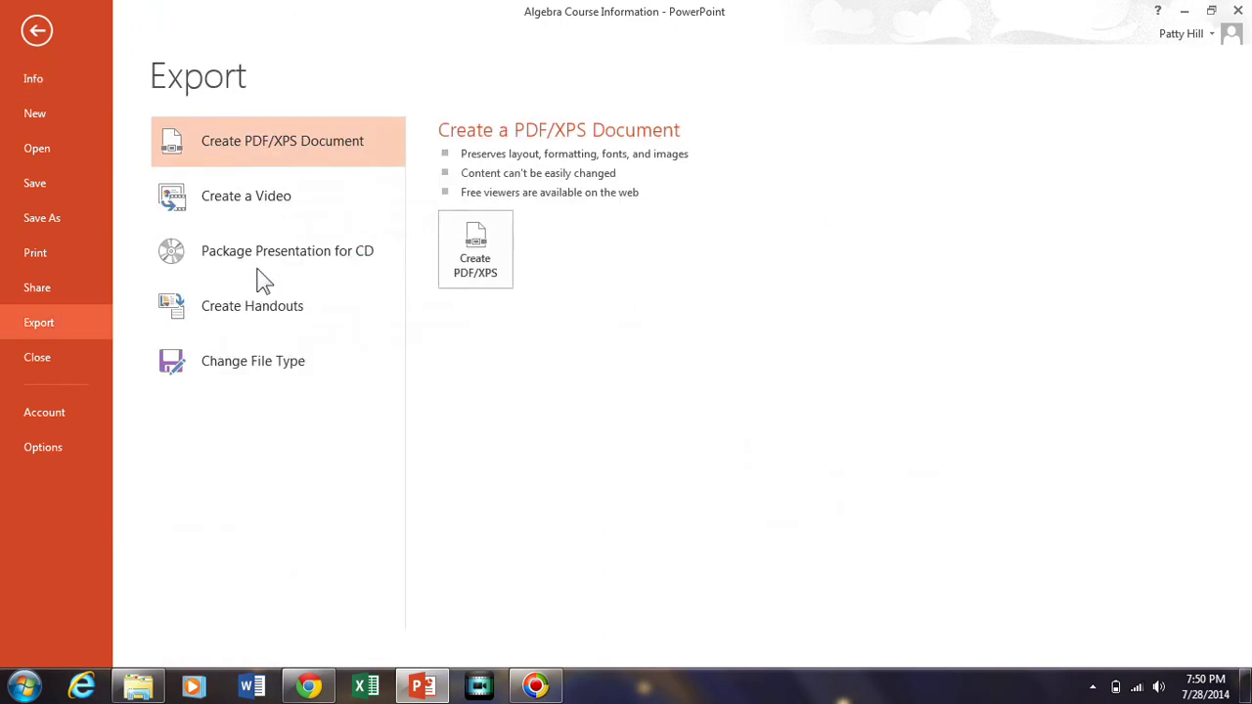
pyautogui.click(293, 205)
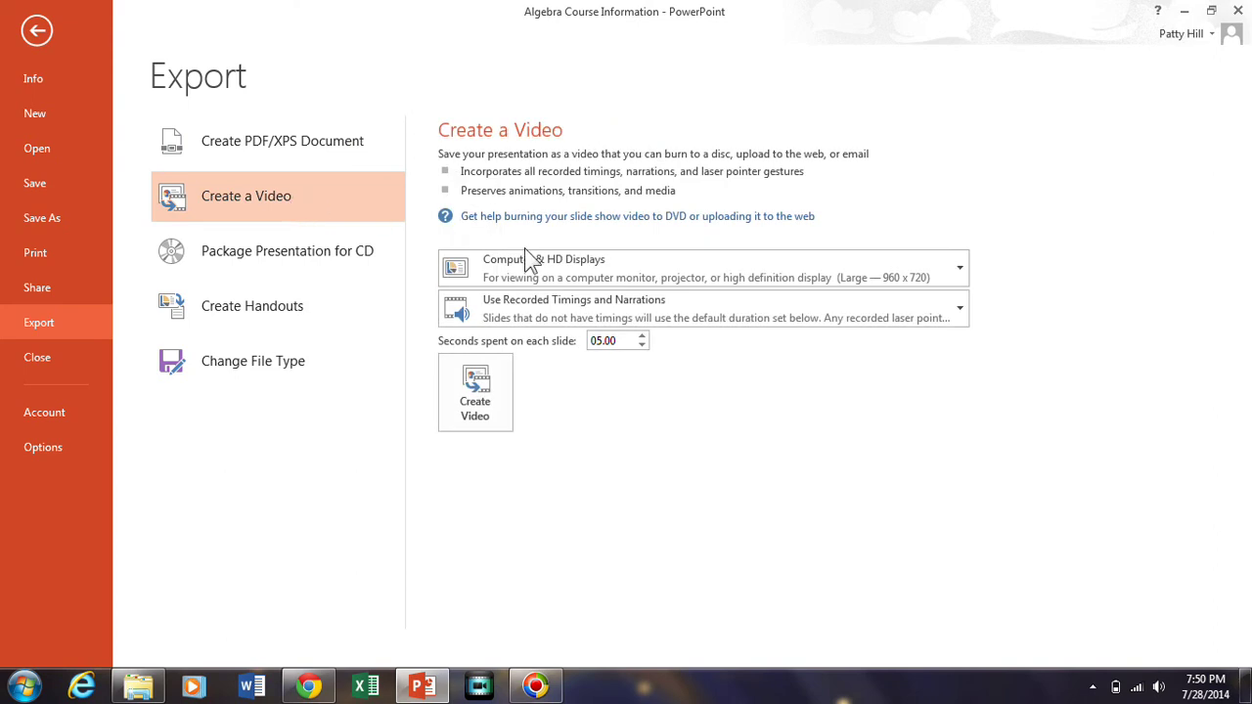
pyautogui.click(960, 267)
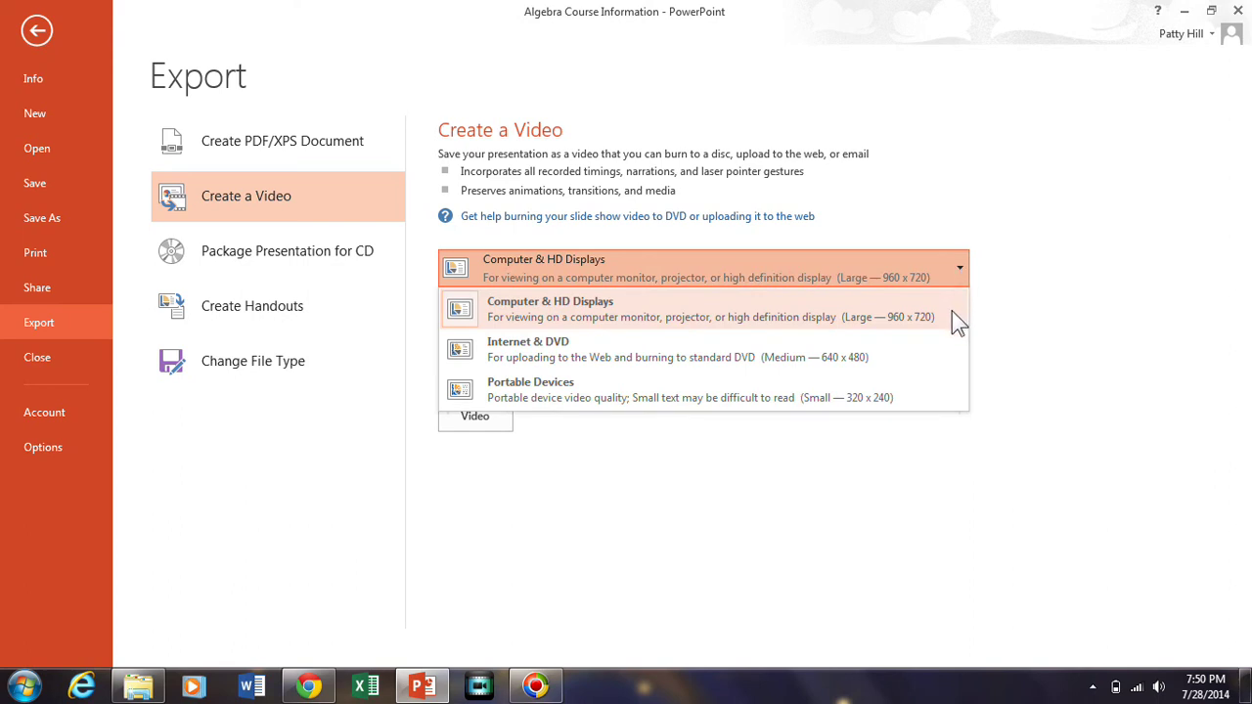
pyautogui.click(945, 364)
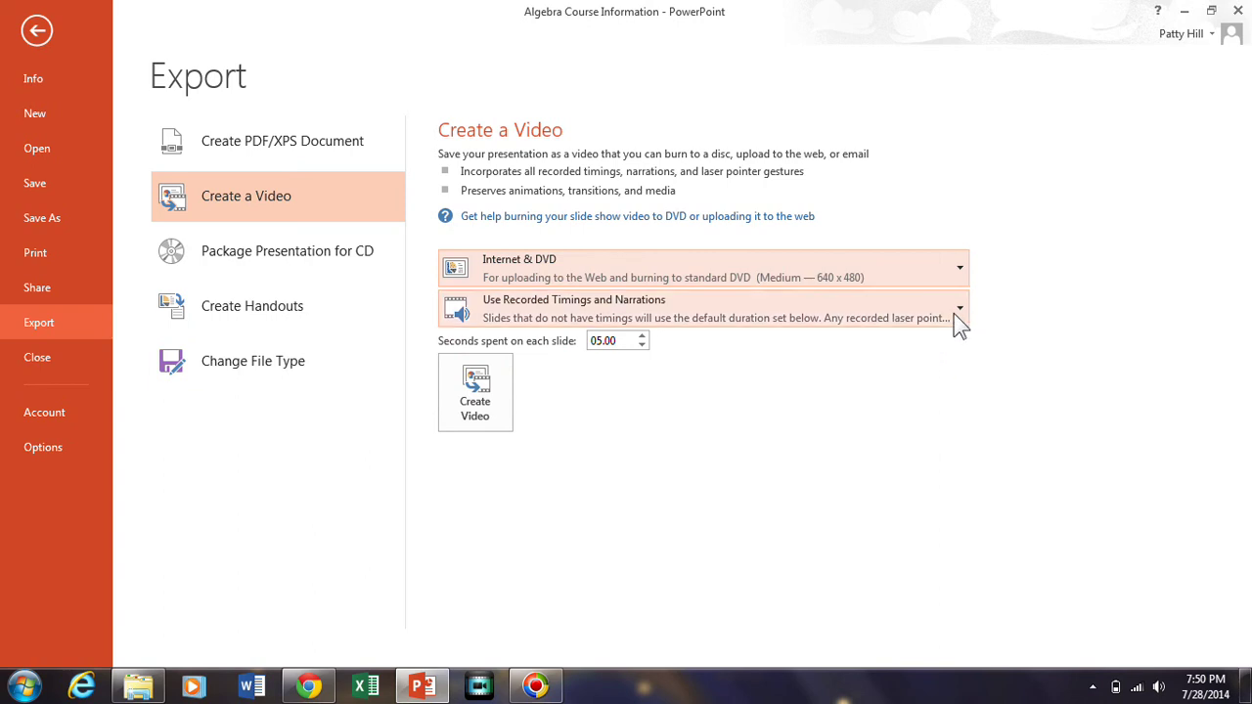
pyautogui.click(959, 323)
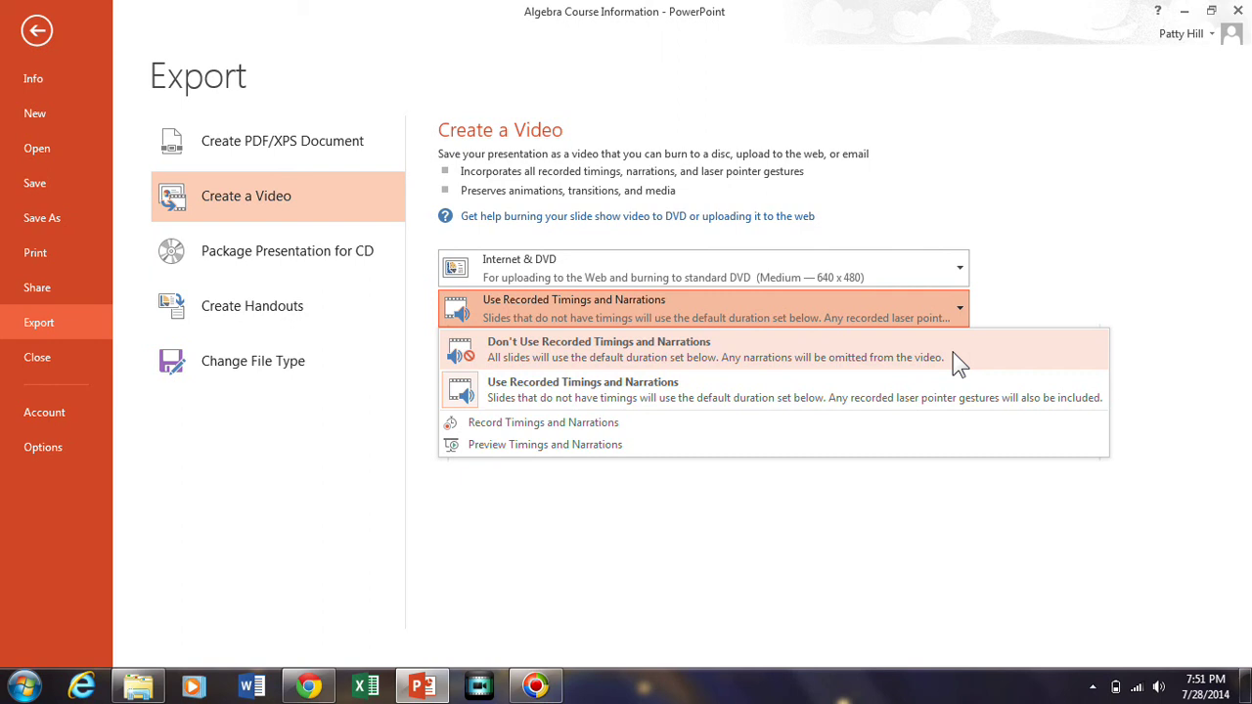
# Step: Keep Use Recorded Timings and Narrations for the video and start creating it
pyautogui.click(935, 393)
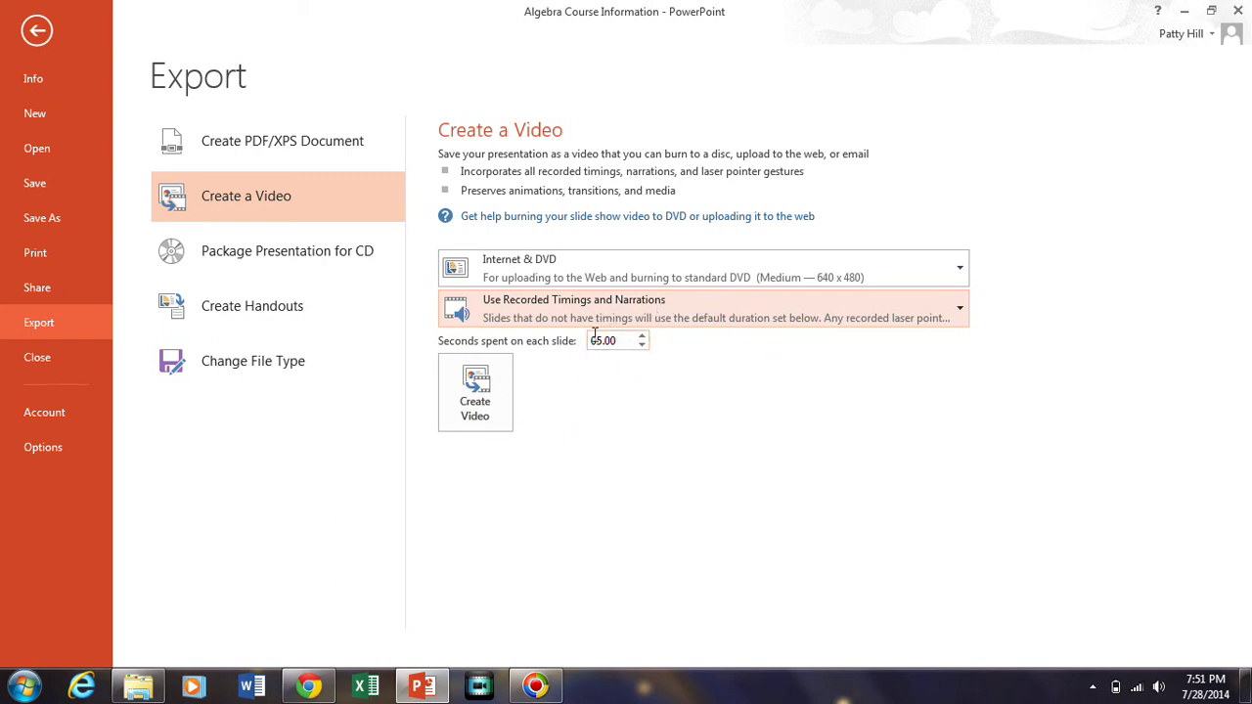
pyautogui.click(828, 311)
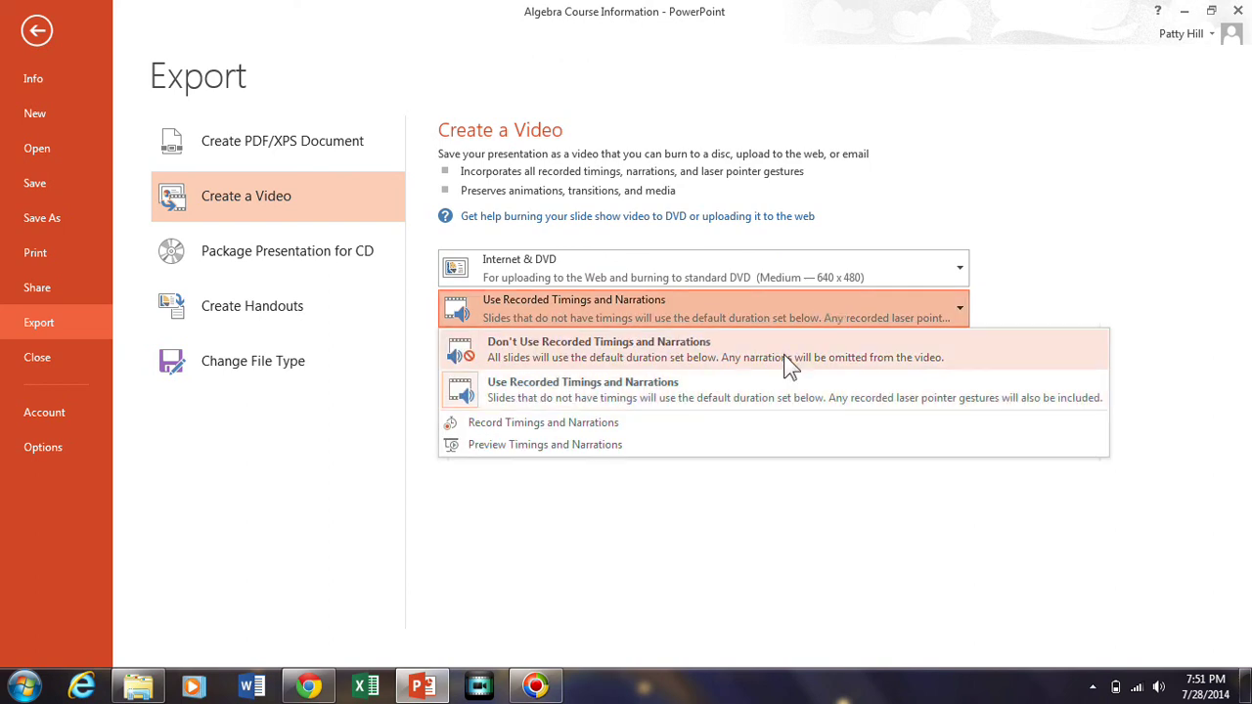
pyautogui.click(729, 389)
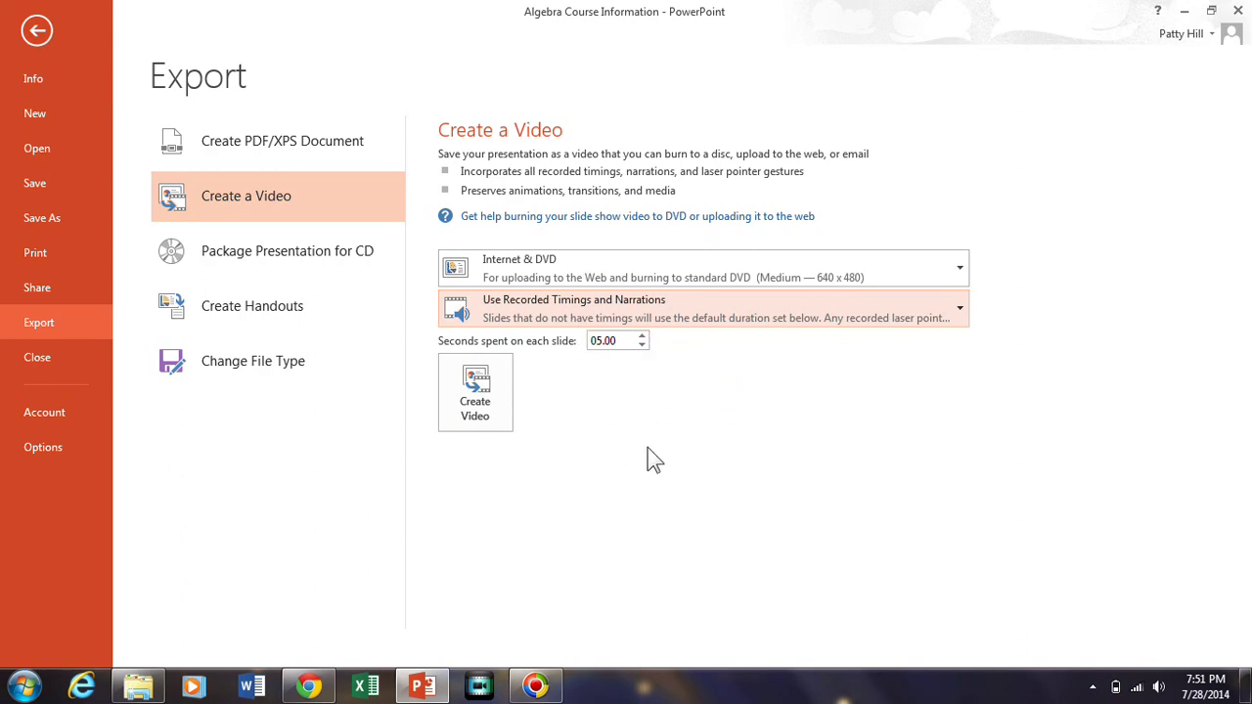
pyautogui.click(486, 395)
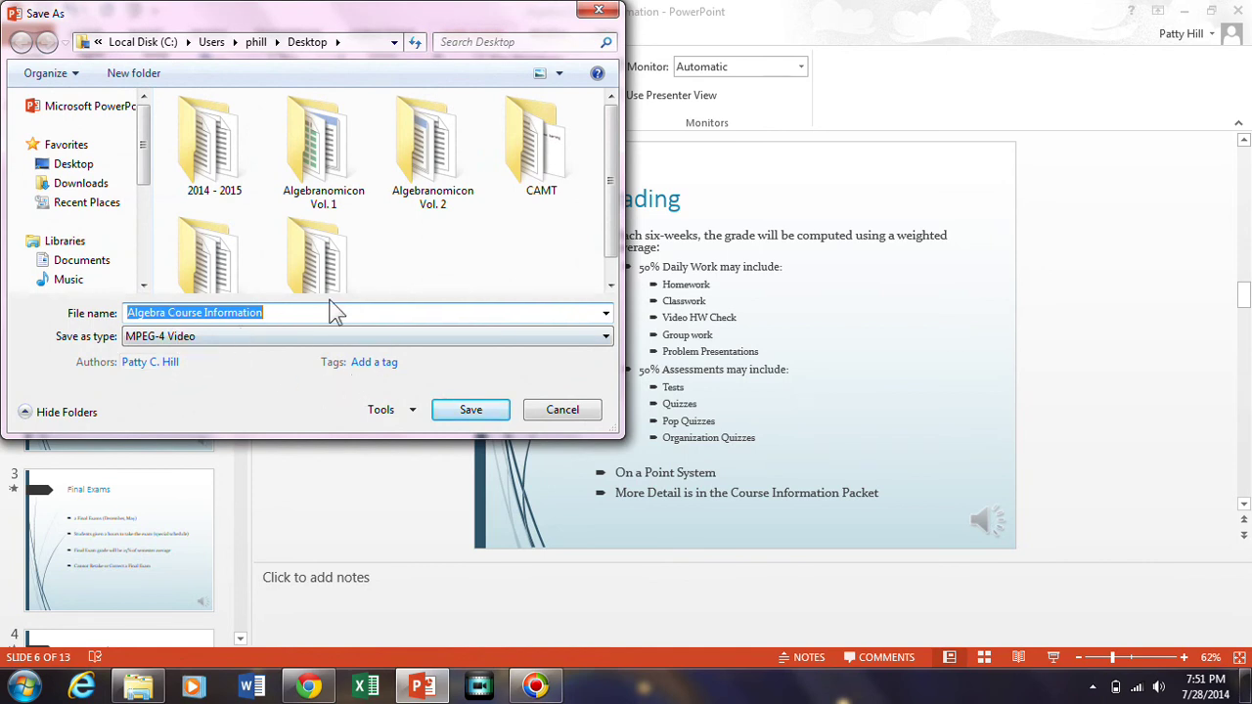
# Step: Save the video as Algebra Course Information.mp4 on the Desktop
pyautogui.click(103, 168)
pyautogui.click(485, 413)
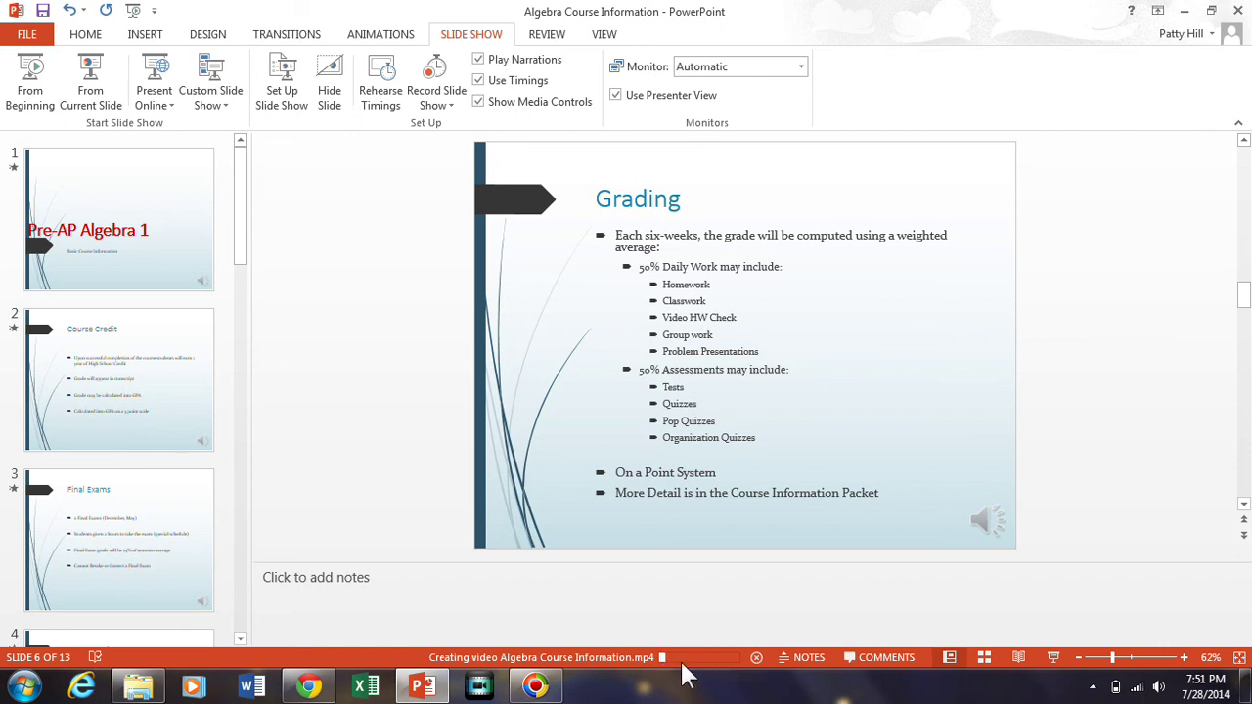
pyautogui.click(756, 658)
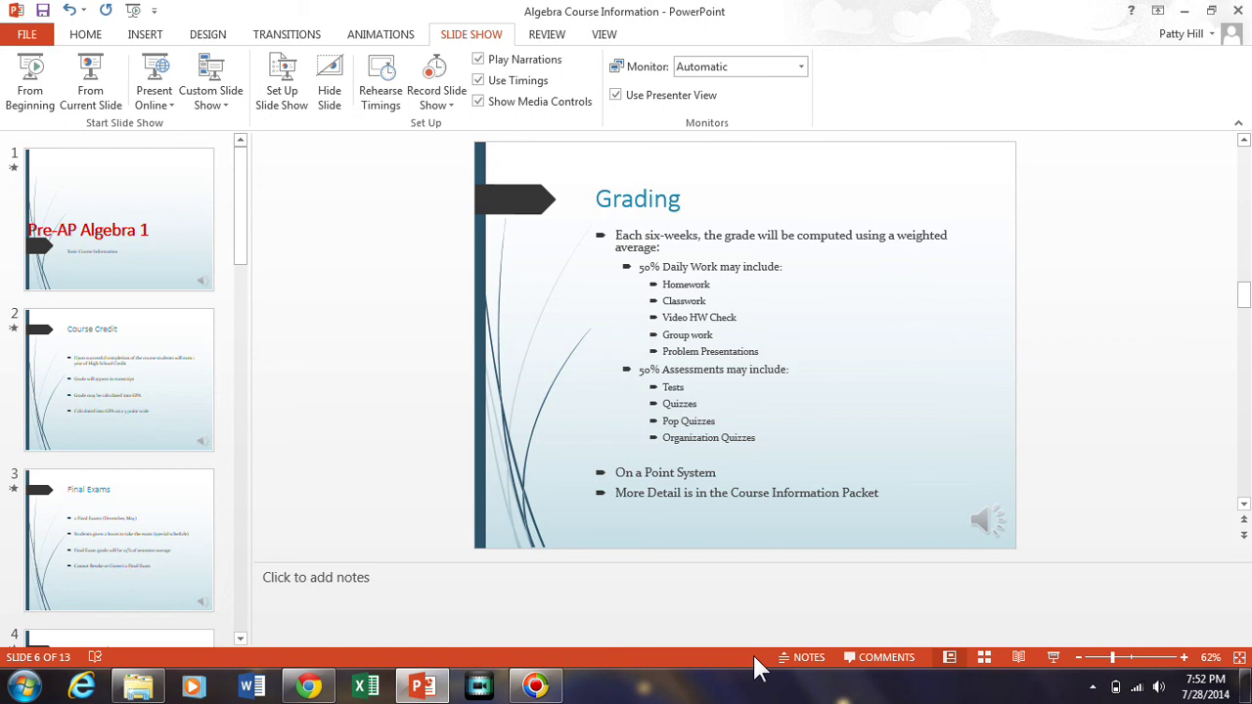